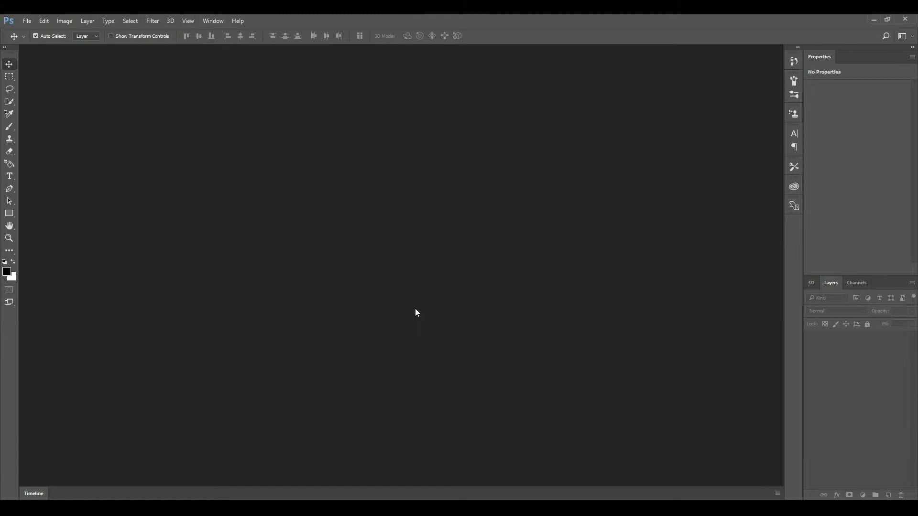
# - Create a new 1280 x 720 pixel document at 300 pixels/inch in RGB color with a white background
pyautogui.click(24, 21)
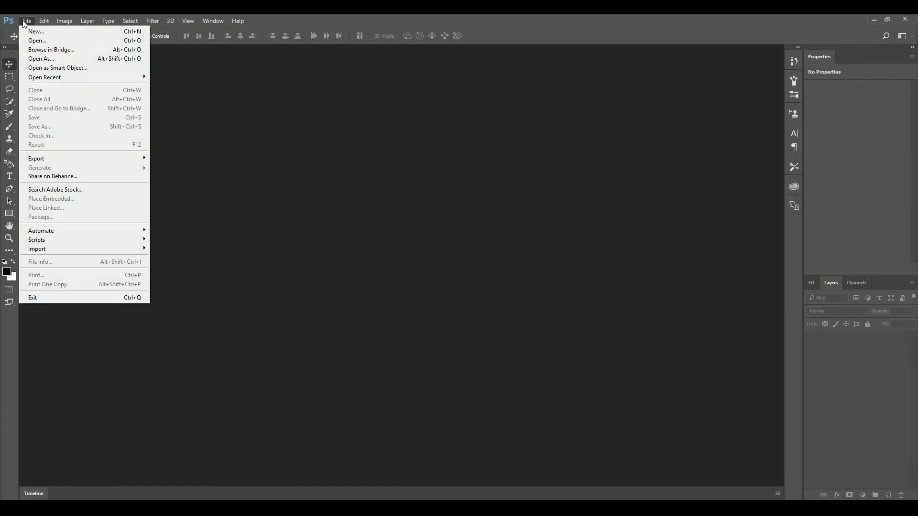
pyautogui.click(35, 31)
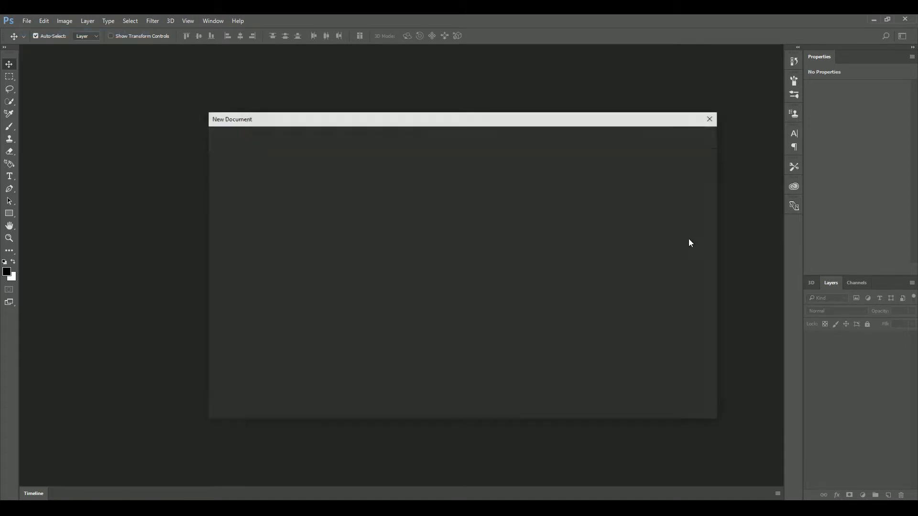
pyautogui.doubleClick(597, 207)
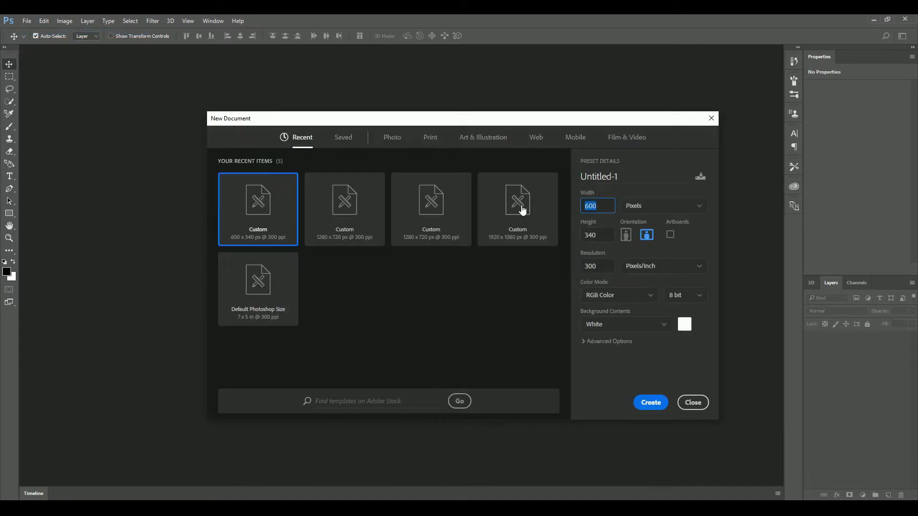
pyautogui.write('1280')
pyautogui.press('Tab')
pyautogui.write('720')
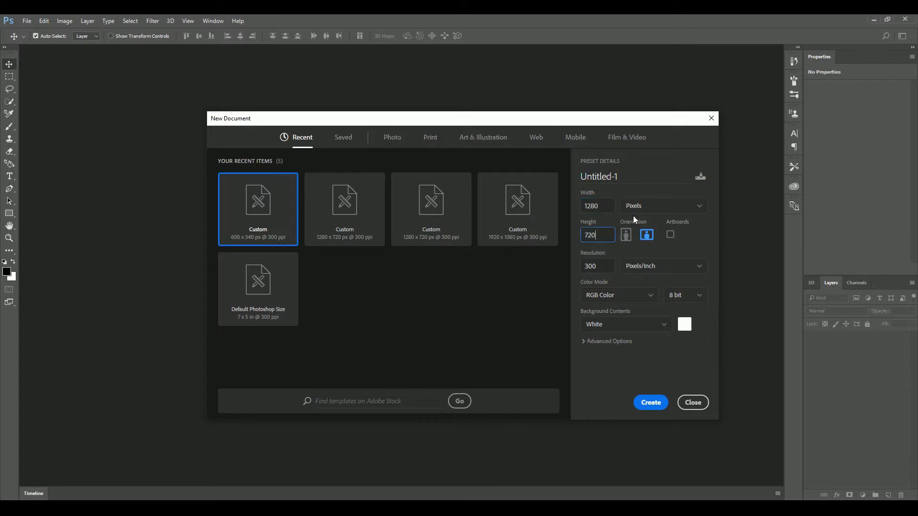
pyautogui.click(653, 406)
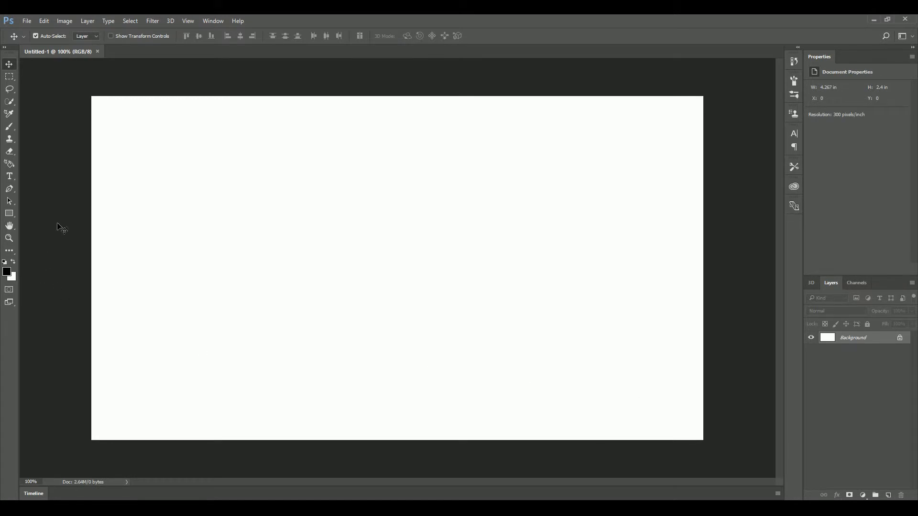
# - Add the text "3D TEXT" to the canvas and move it near the middle
pyautogui.click(12, 178)
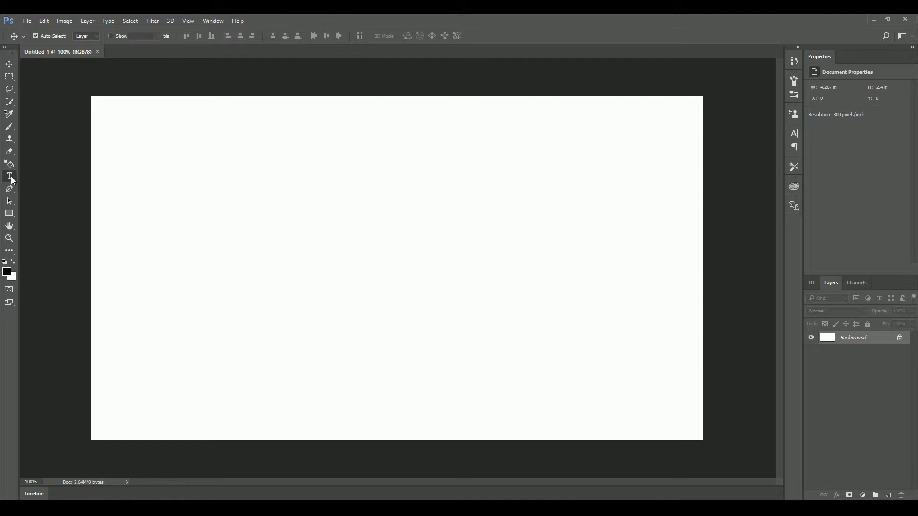
pyautogui.click(263, 293)
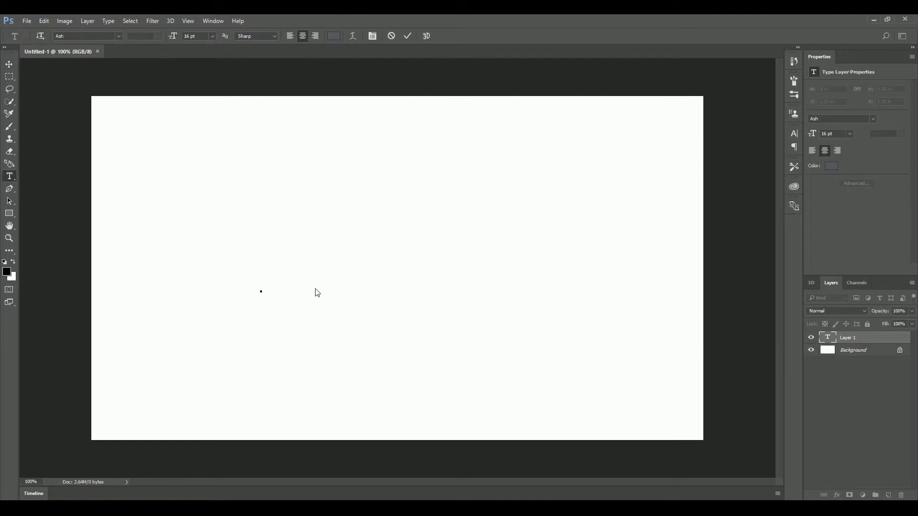
pyautogui.write('3D ')
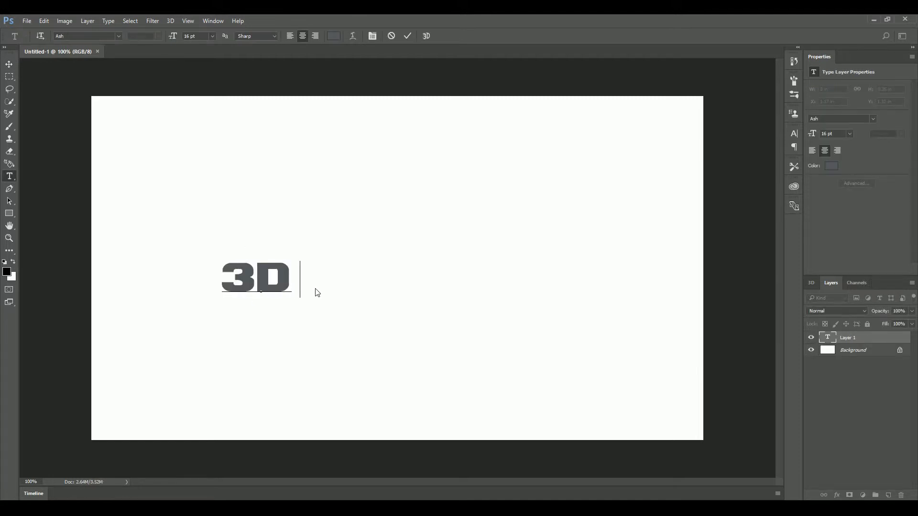
pyautogui.write('TEXT')
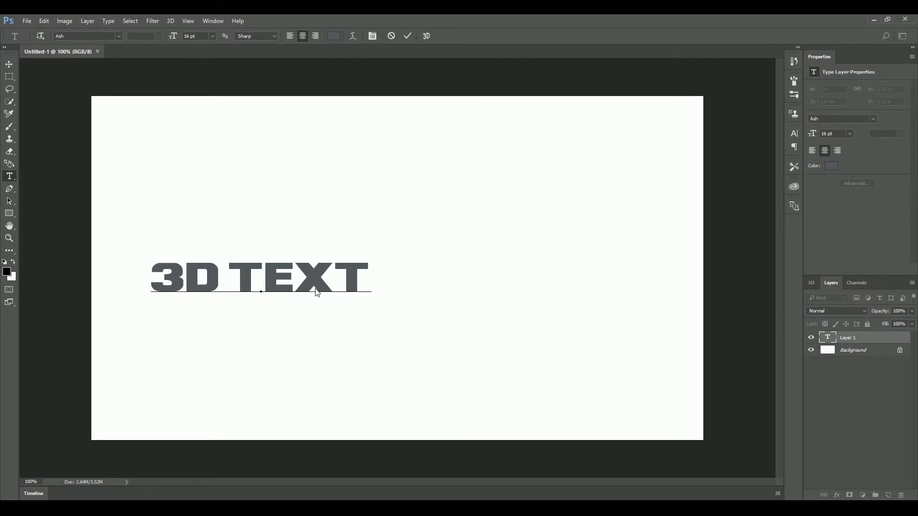
pyautogui.click(9, 64)
pyautogui.moveTo(330, 280); pyautogui.dragTo(438, 270)
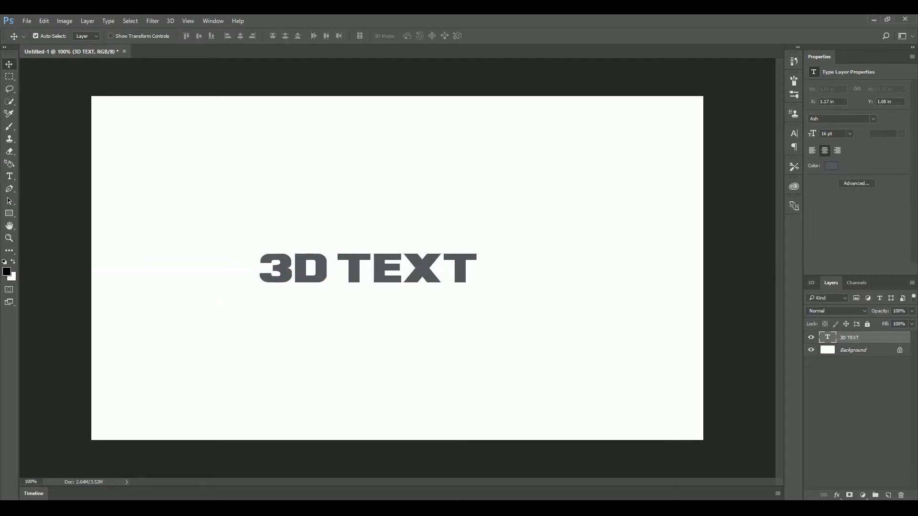
# - Enlarge the text to 30 pt and shift it slightly down toward the canvas middle
pyautogui.click(850, 134)
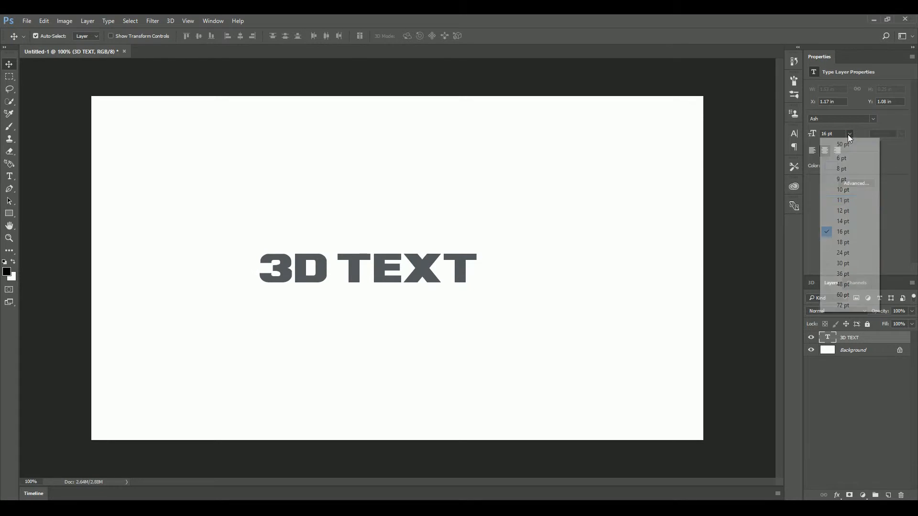
pyautogui.click(845, 284)
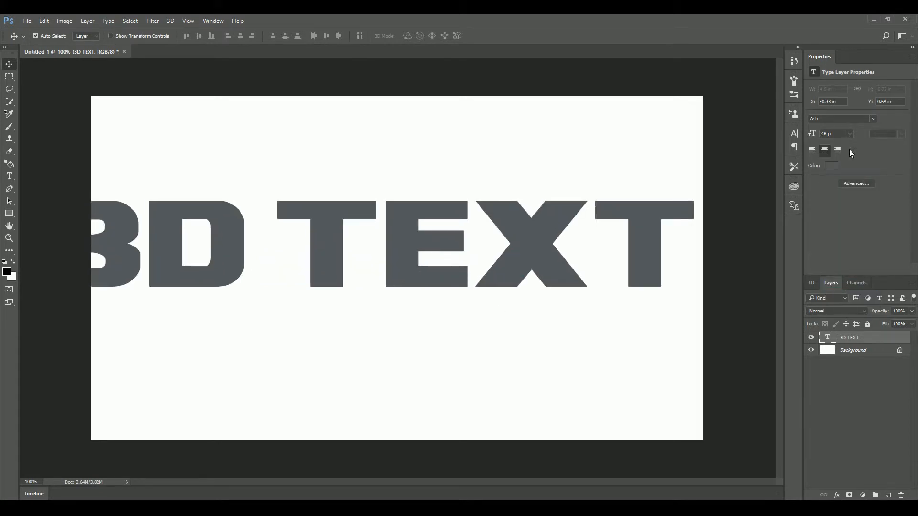
pyautogui.click(850, 133)
pyautogui.click(847, 264)
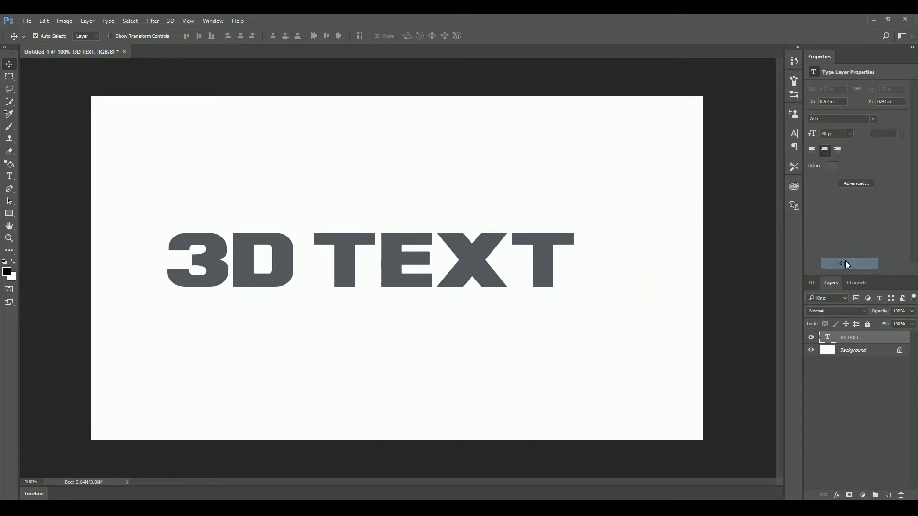
pyautogui.moveTo(477, 265)
pyautogui.mouseDown()
pyautogui.moveTo(492, 272)
pyautogui.moveTo(483, 280)
pyautogui.mouseUp()
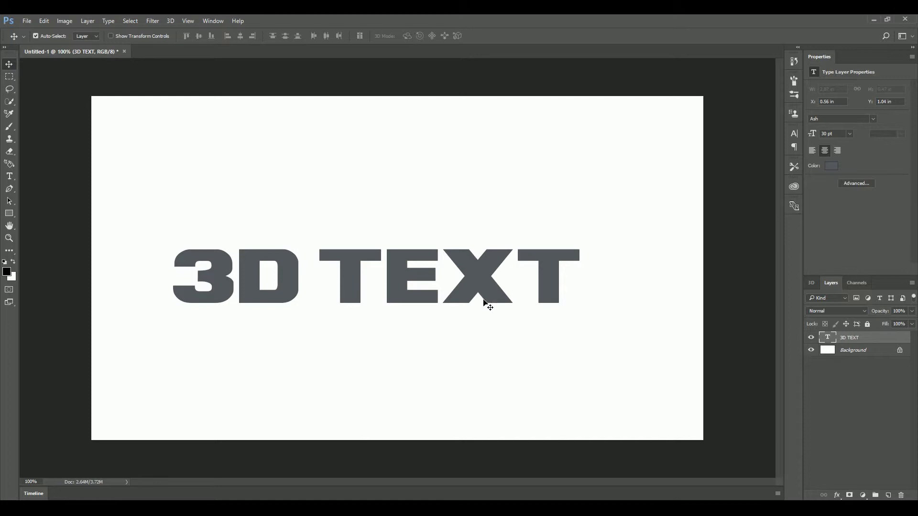
# - Align the text to the vertical and horizontal centers of the whole canvas, then clear the selection
pyautogui.hotkey('ctrl', 'a')
pyautogui.click(199, 36)
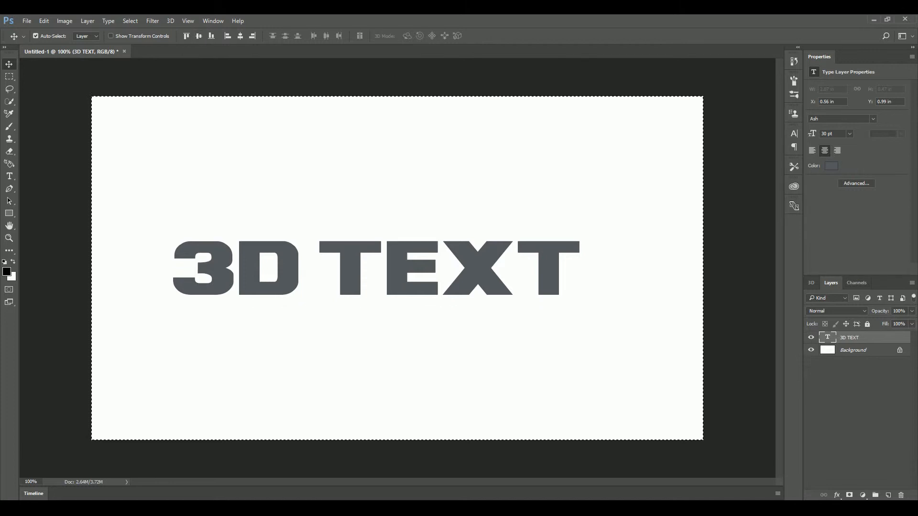
pyautogui.click(241, 37)
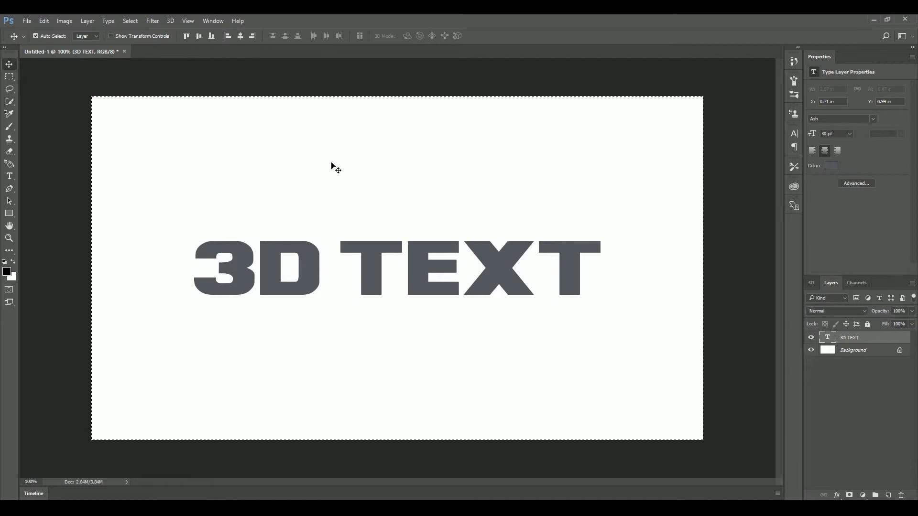
pyautogui.press('ctrl')
# - Create a new 3D extrusion from the 3D TEXT layer
pyautogui.rightClick(866, 343)
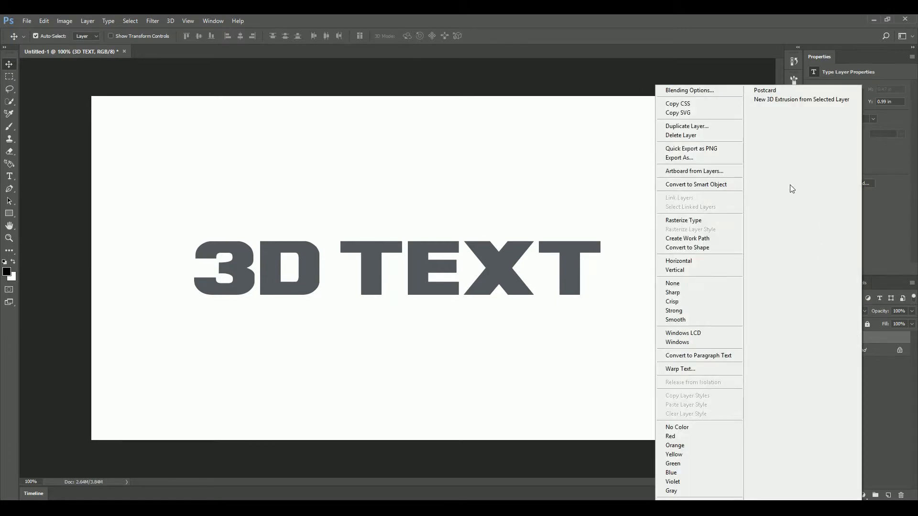
pyautogui.click(821, 100)
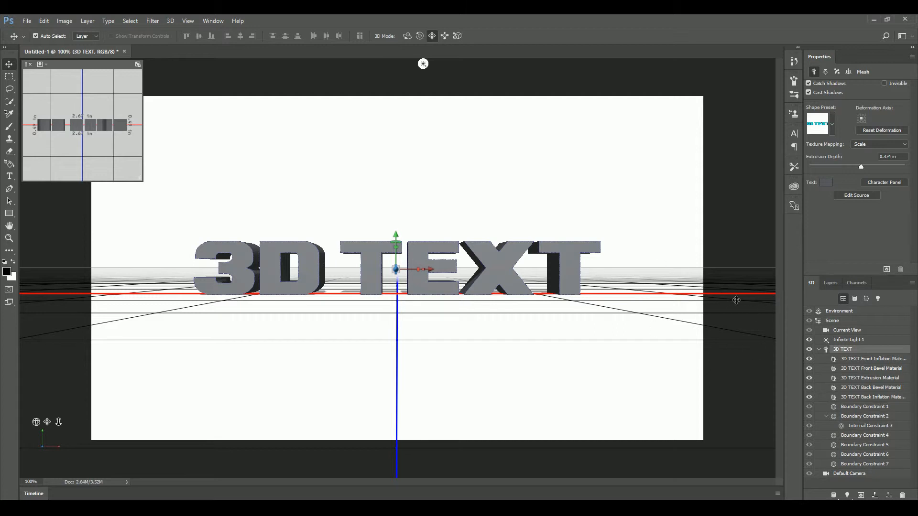
# - Examine the extruded text's layer and its 3D scene entries, including Environment, Scene, Current View and the 3D TEXT mesh
pyautogui.click(832, 283)
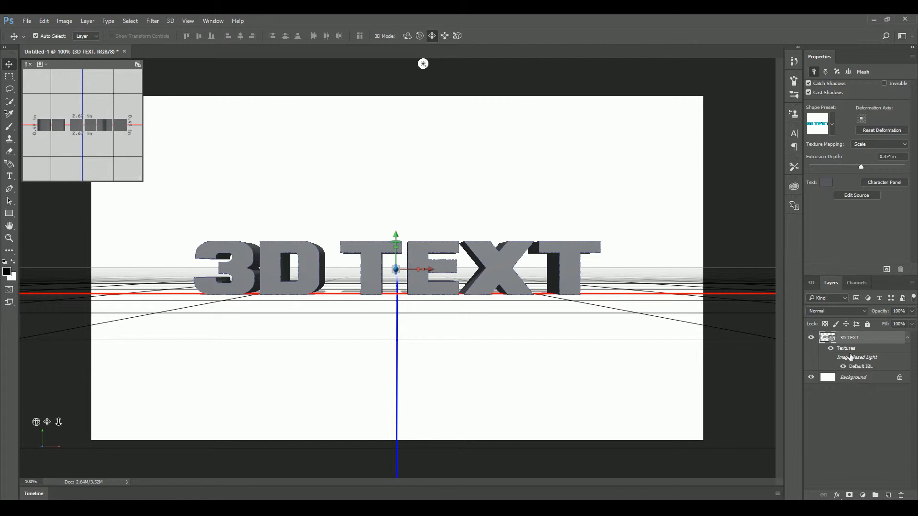
pyautogui.click(812, 282)
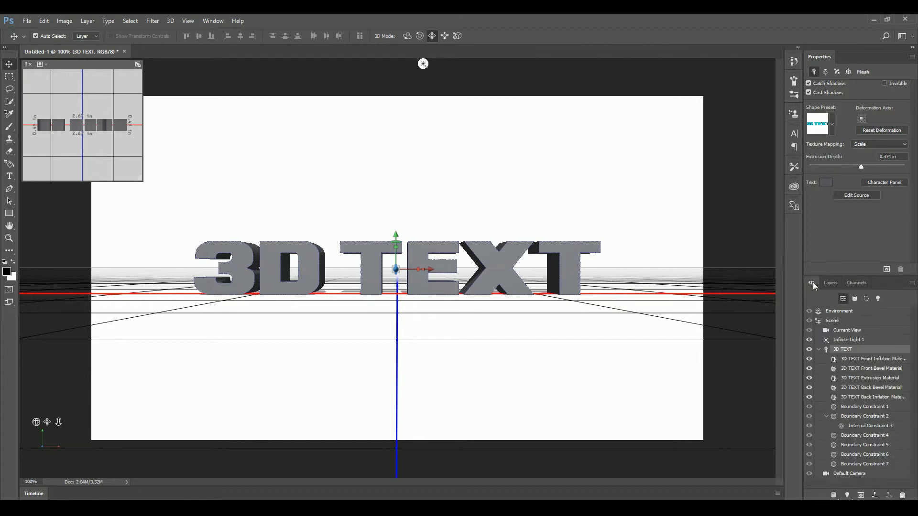
pyautogui.click(820, 350)
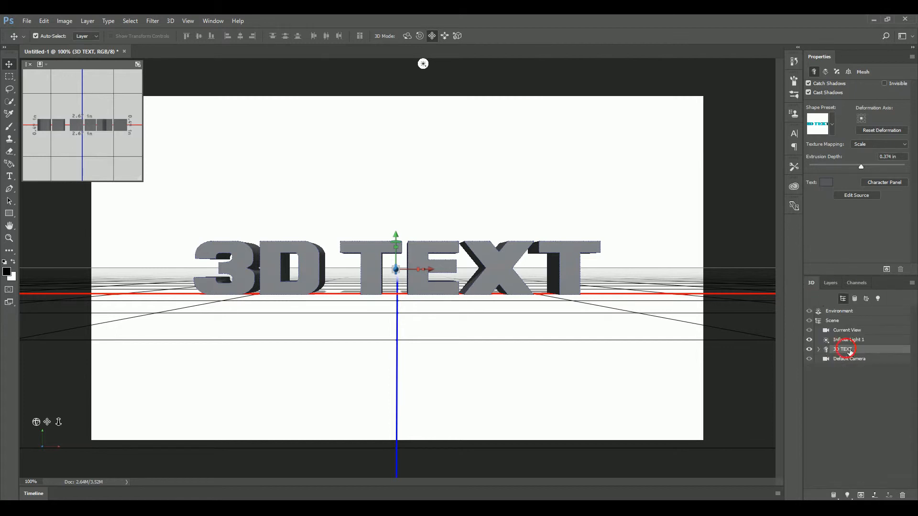
pyautogui.click(842, 331)
pyautogui.click(841, 315)
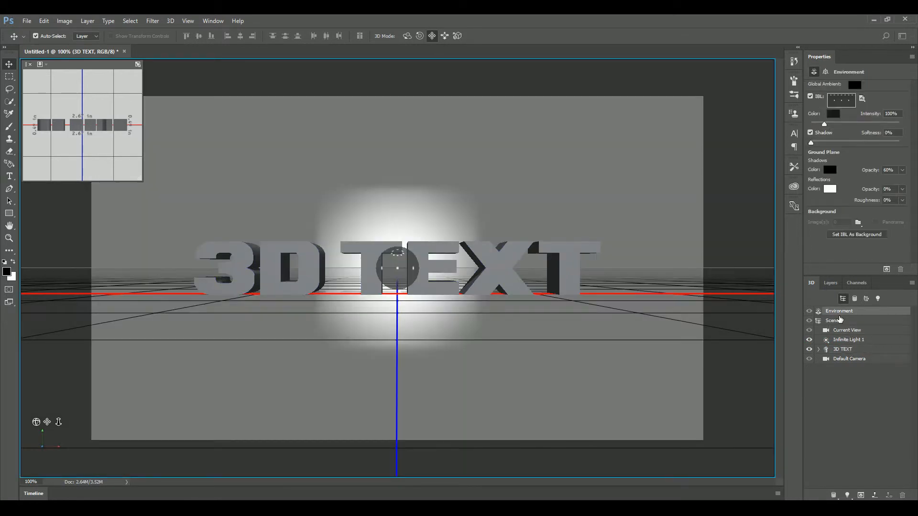
pyautogui.click(835, 321)
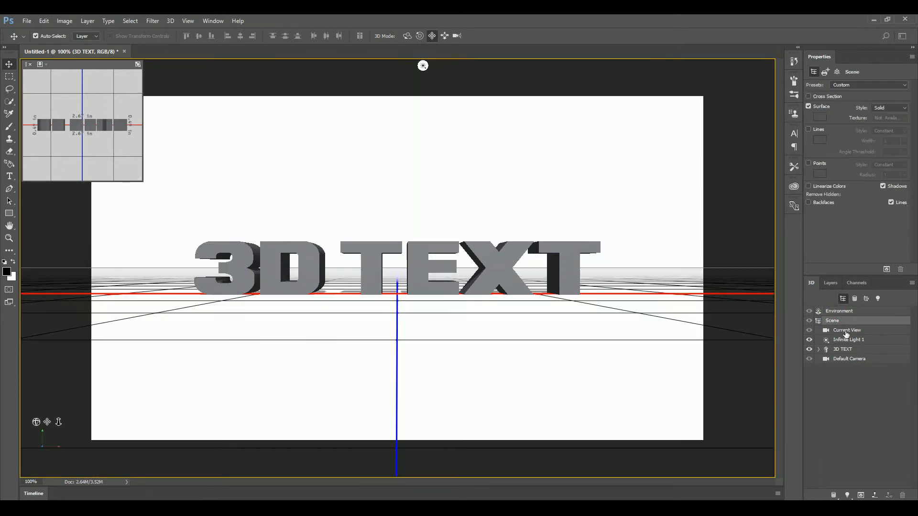
pyautogui.click(847, 331)
pyautogui.click(842, 349)
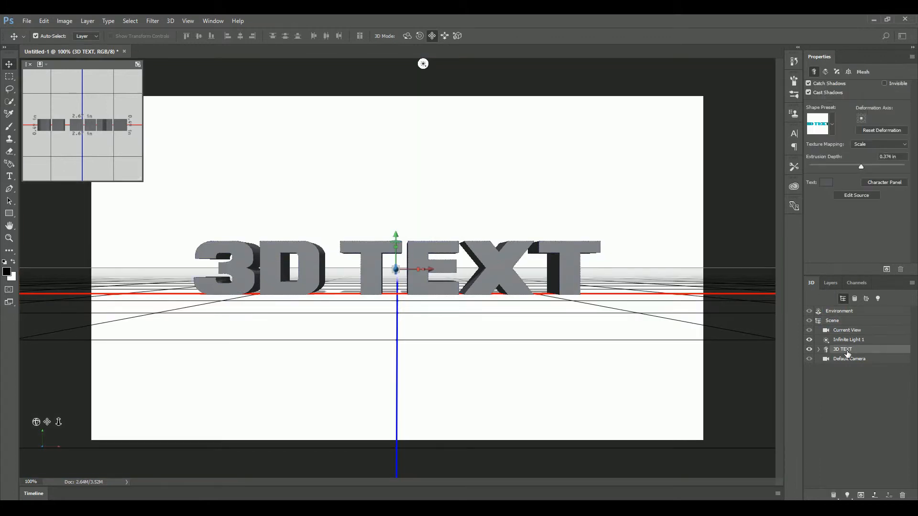
# - Convert the Background layer into a 3D postcard
pyautogui.click(832, 284)
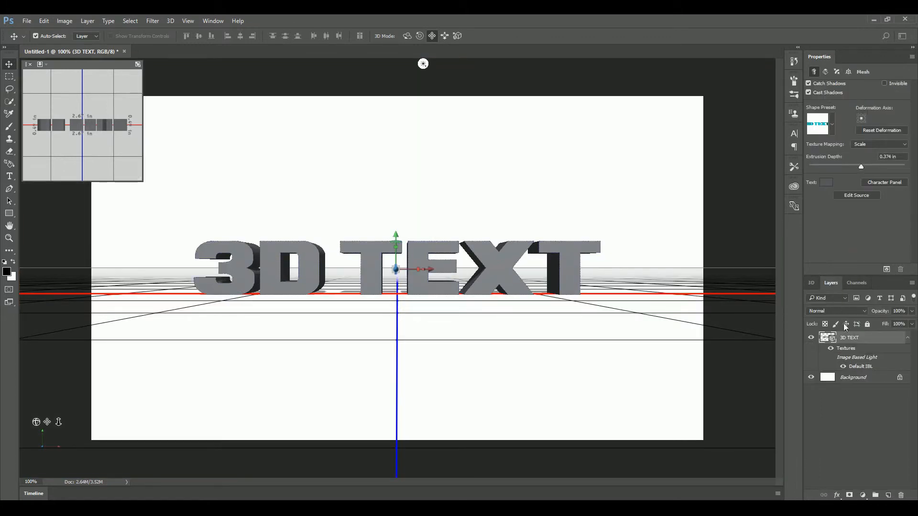
pyautogui.click(858, 381)
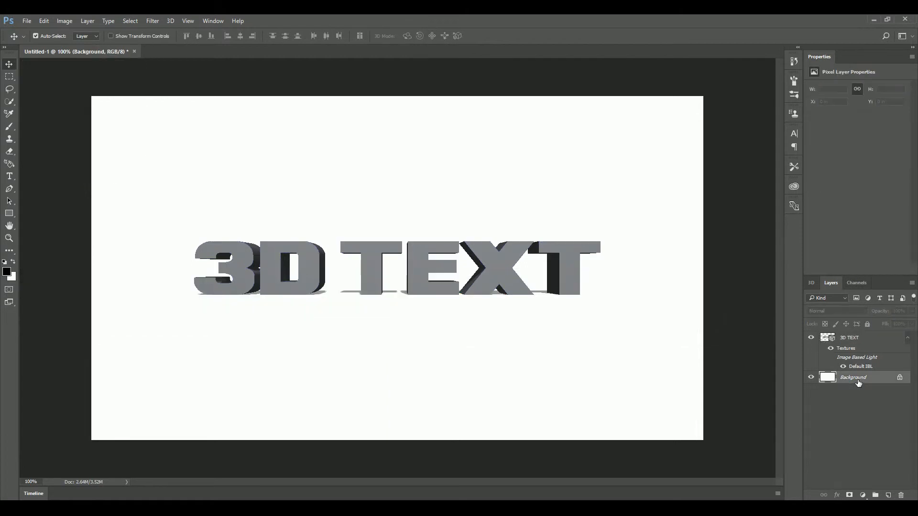
pyautogui.rightClick(857, 381)
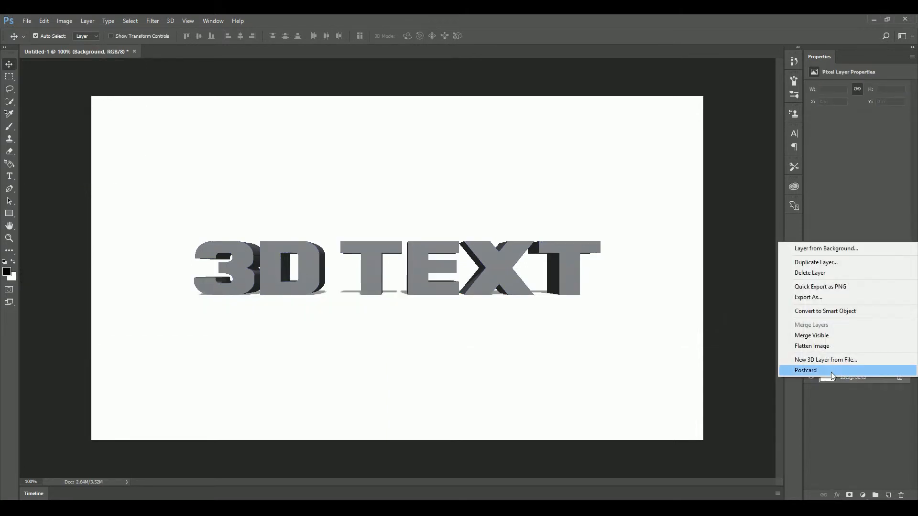
pyautogui.click(832, 370)
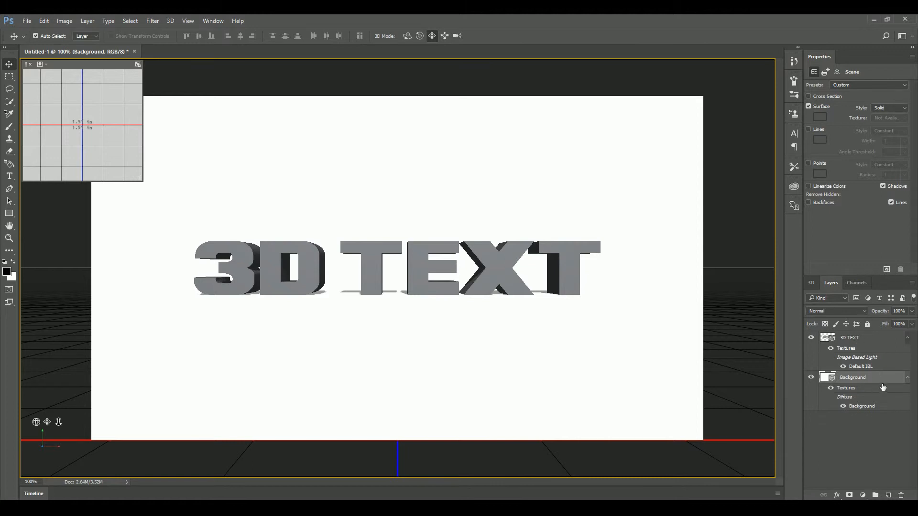
# - Merge the 3D TEXT and Background 3D layers into one 3D layer
pyautogui.keyDown('shift'); pyautogui.click(864, 340); pyautogui.keyUp('shift')
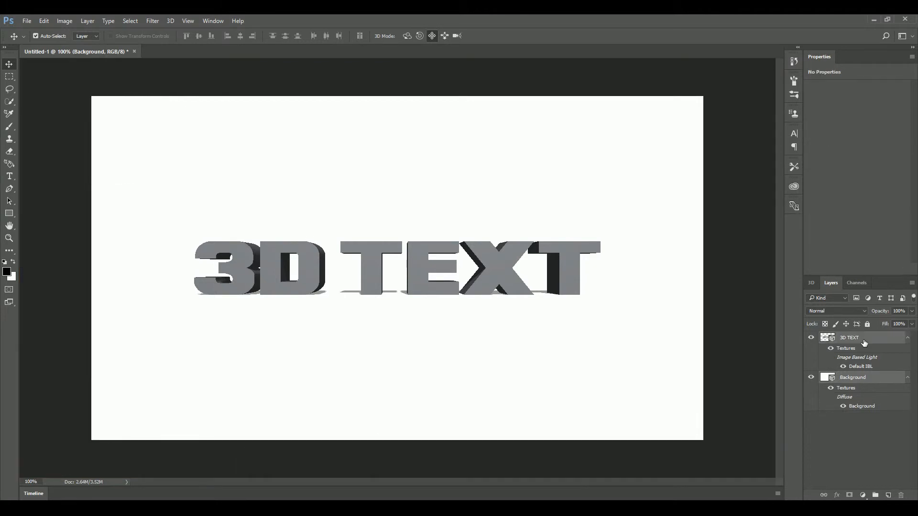
pyautogui.click(170, 21)
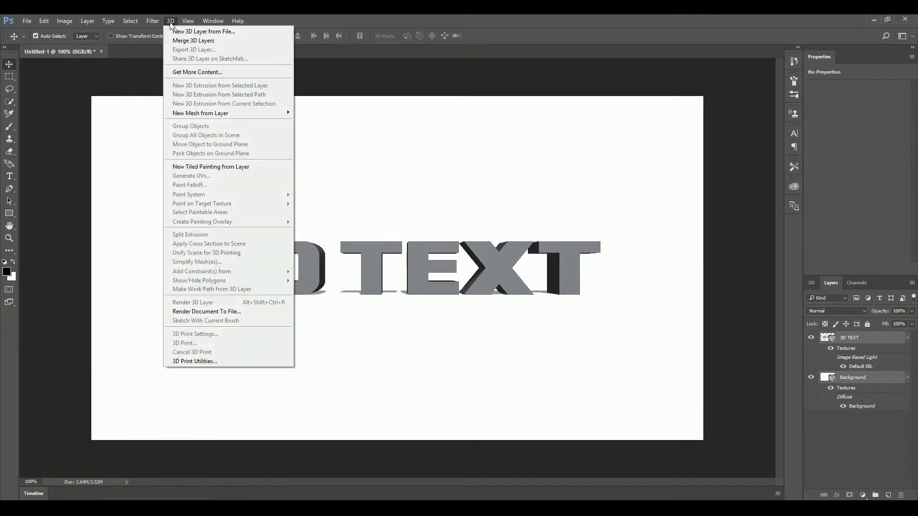
pyautogui.click(181, 44)
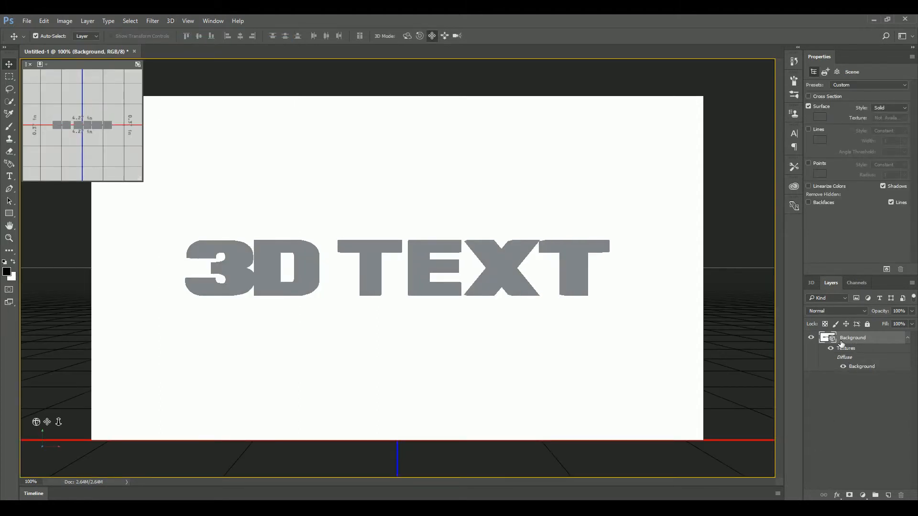
# - Review the merged layer's 3D scene contents, collapsing the 3D TEXT and Background Mesh entries
pyautogui.click(812, 283)
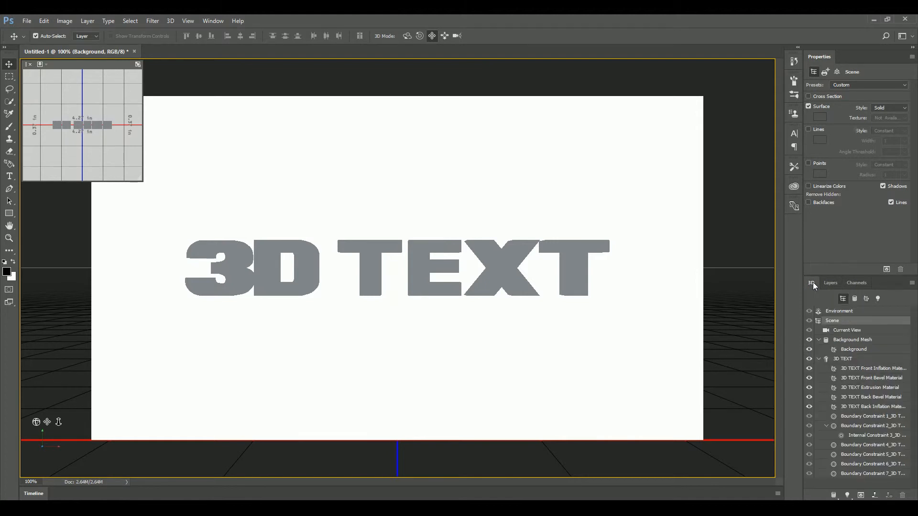
pyautogui.click(820, 359)
pyautogui.click(819, 340)
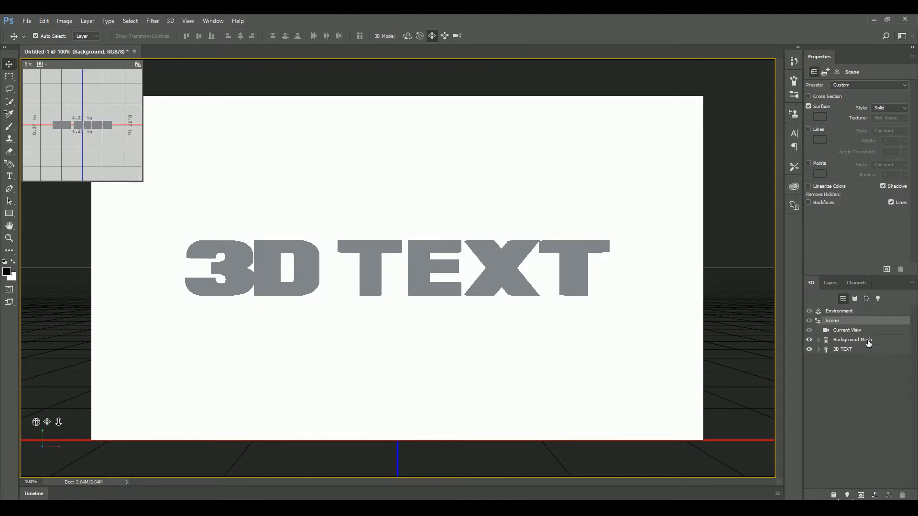
pyautogui.click(831, 283)
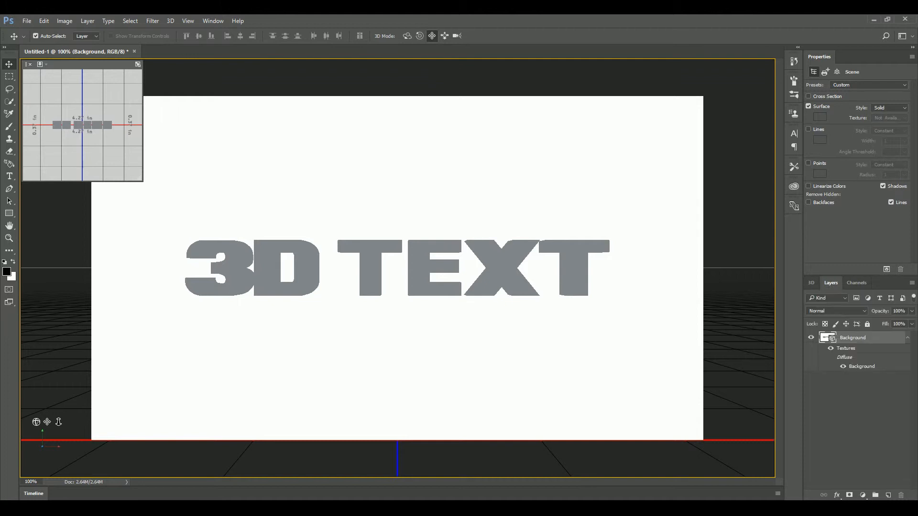
pyautogui.doubleClick(837, 339)
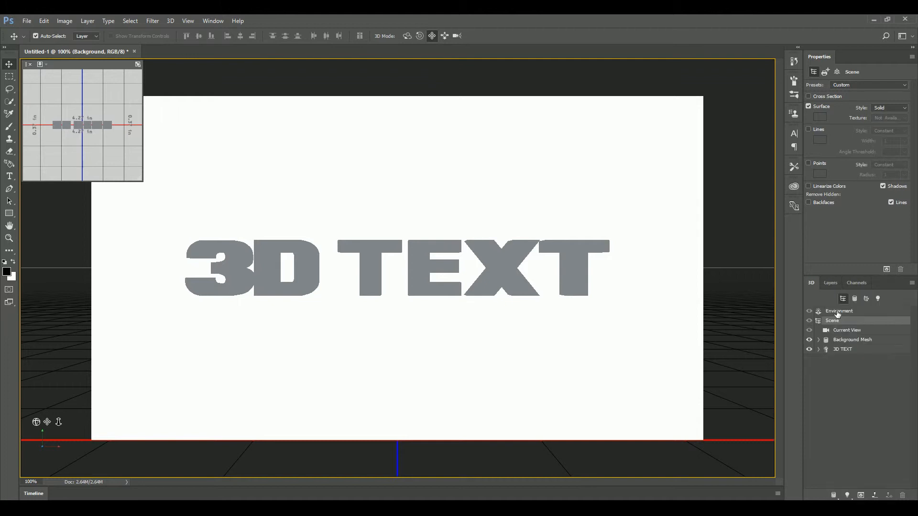
# - Orbit the Current View camera to examine the text and background plane nearly edge-on from the side
pyautogui.click(849, 335)
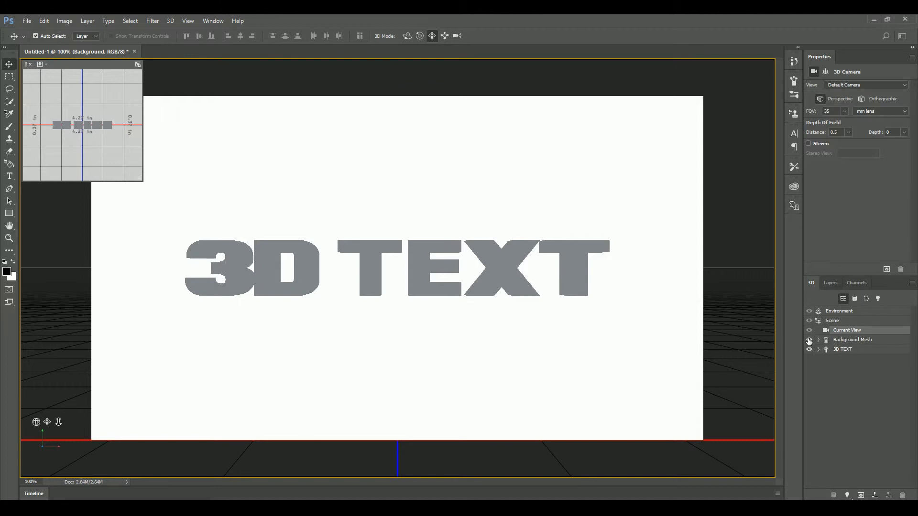
pyautogui.click(407, 36)
pyautogui.moveTo(85, 285); pyautogui.dragTo(295, 331)
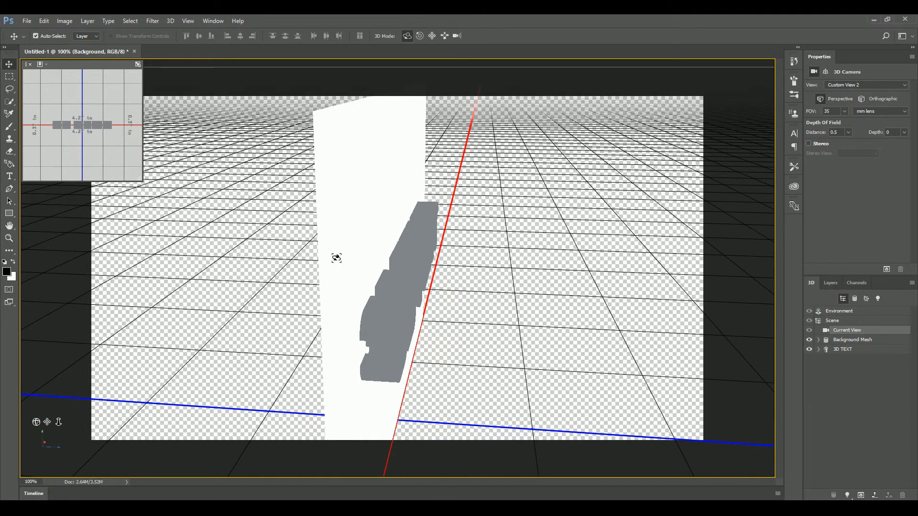
pyautogui.moveTo(307, 280); pyautogui.dragTo(412, 301)
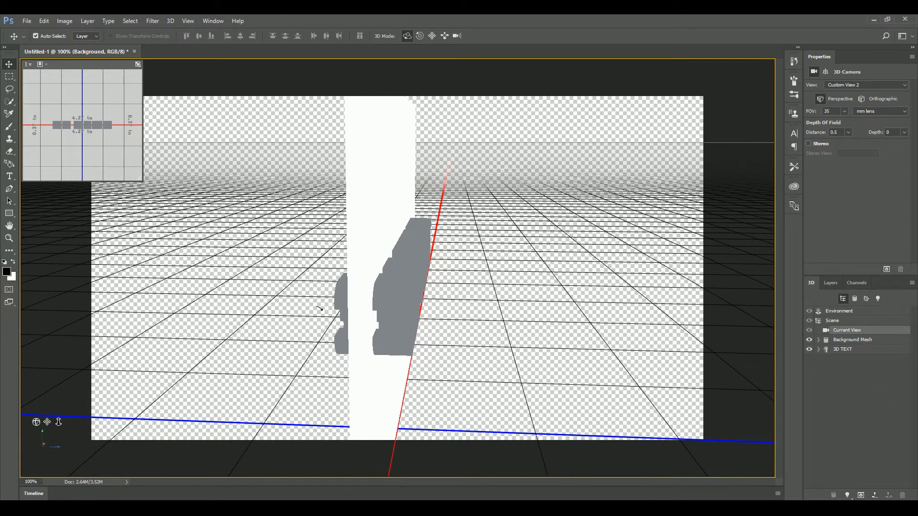
pyautogui.moveTo(319, 310); pyautogui.dragTo(321, 315)
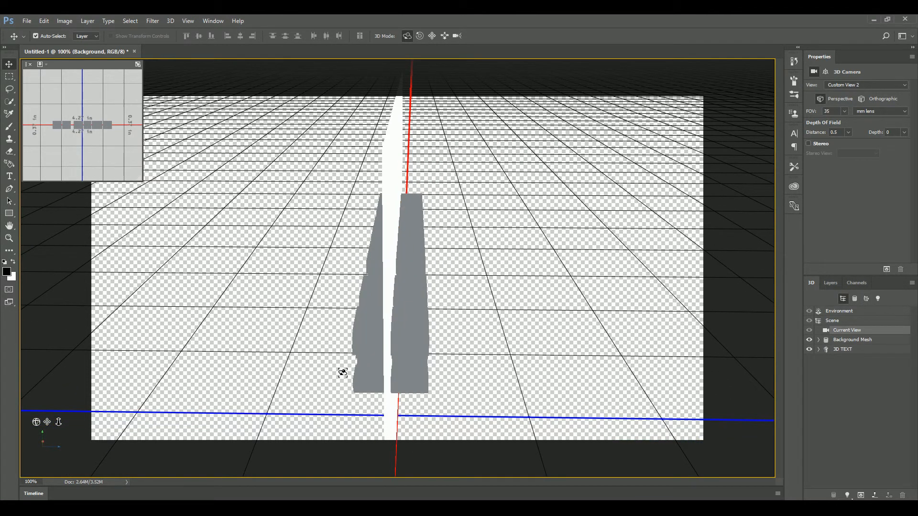
pyautogui.moveTo(342, 373); pyautogui.dragTo(379, 307)
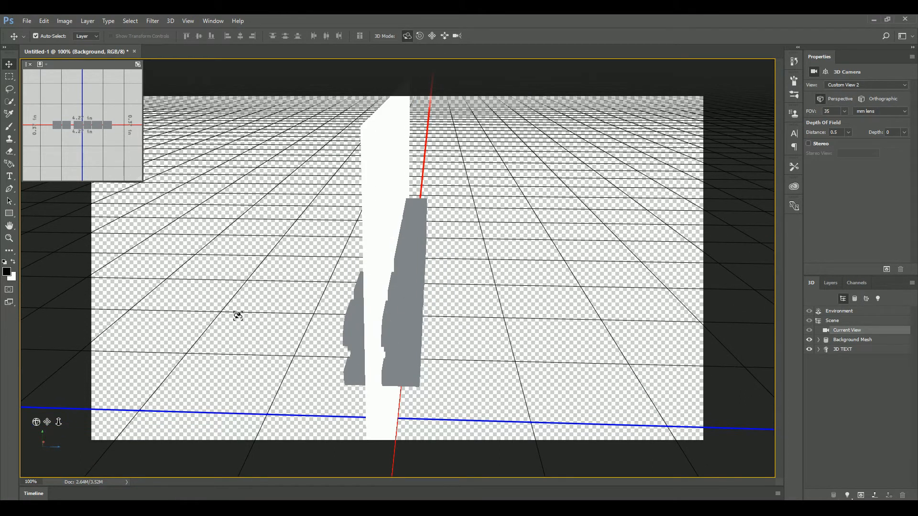
pyautogui.moveTo(349, 328)
pyautogui.mouseDown()
pyautogui.moveTo(363, 326)
pyautogui.moveTo(351, 330)
pyautogui.mouseUp()
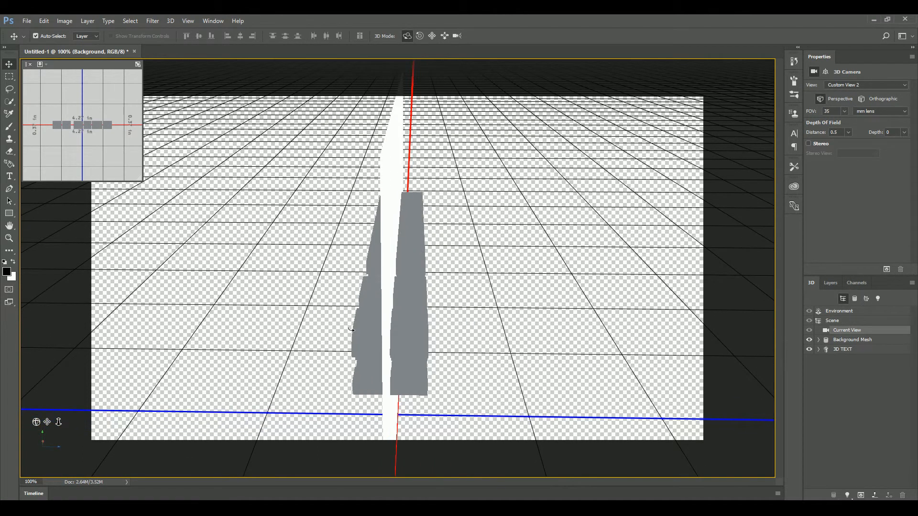
# - Try a 1 in extrusion depth on the 3D TEXT mesh, and return the depth to 0.374 in
pyautogui.click(849, 350)
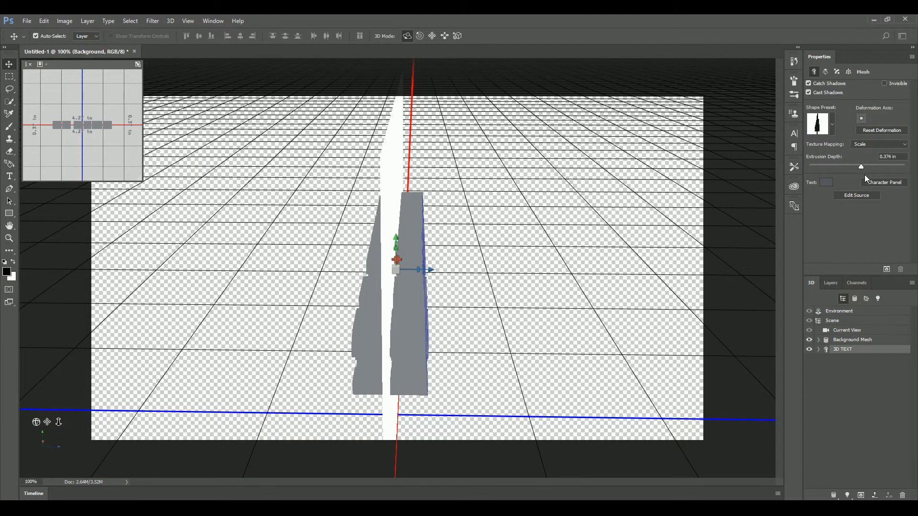
pyautogui.moveTo(861, 167); pyautogui.dragTo(871, 173)
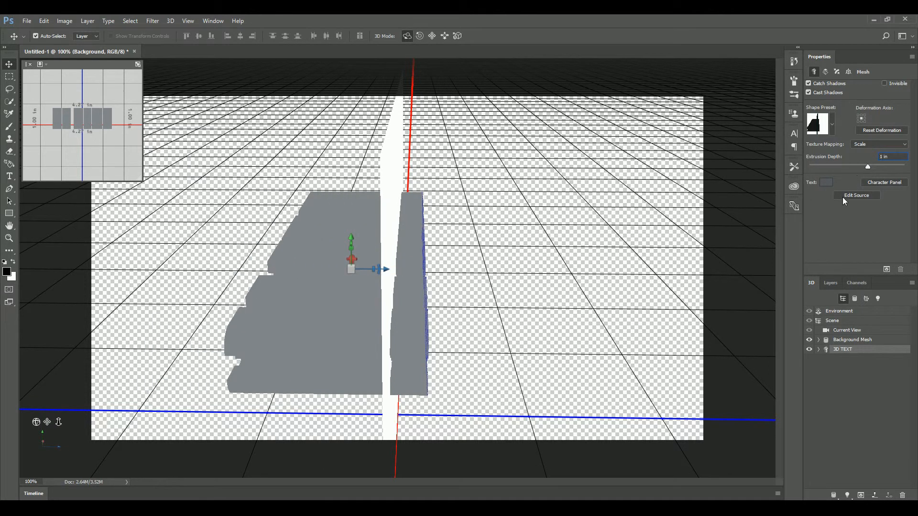
pyautogui.write('0.374')
pyautogui.press('Return')
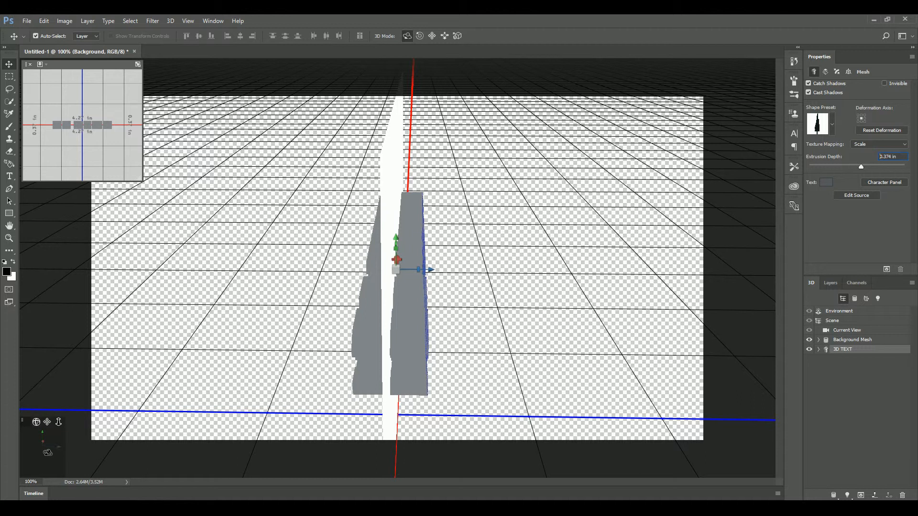
# - Reset the camera to the Default view and render the 3D layer
pyautogui.click(44, 446)
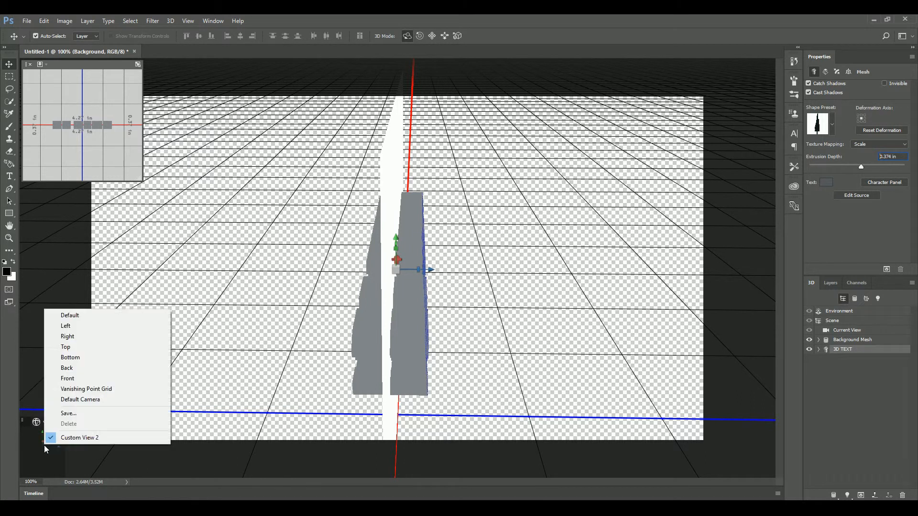
pyautogui.click(75, 316)
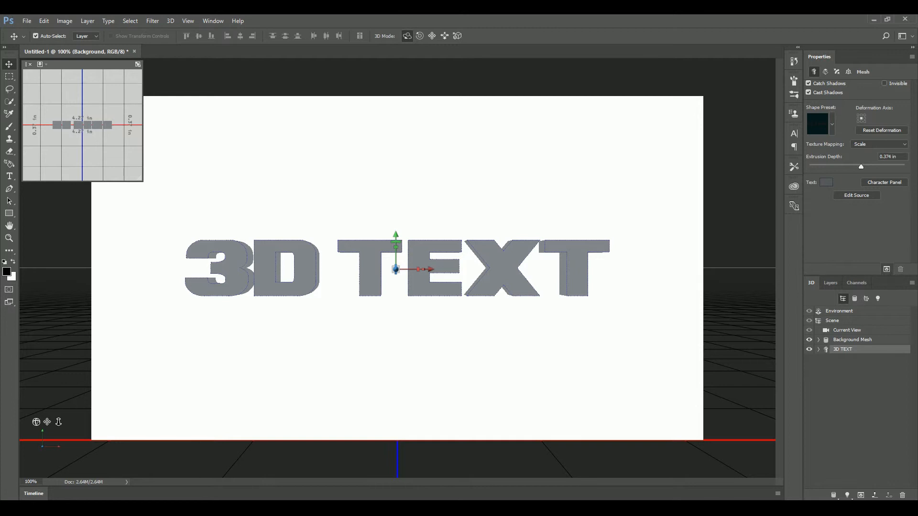
pyautogui.click(172, 22)
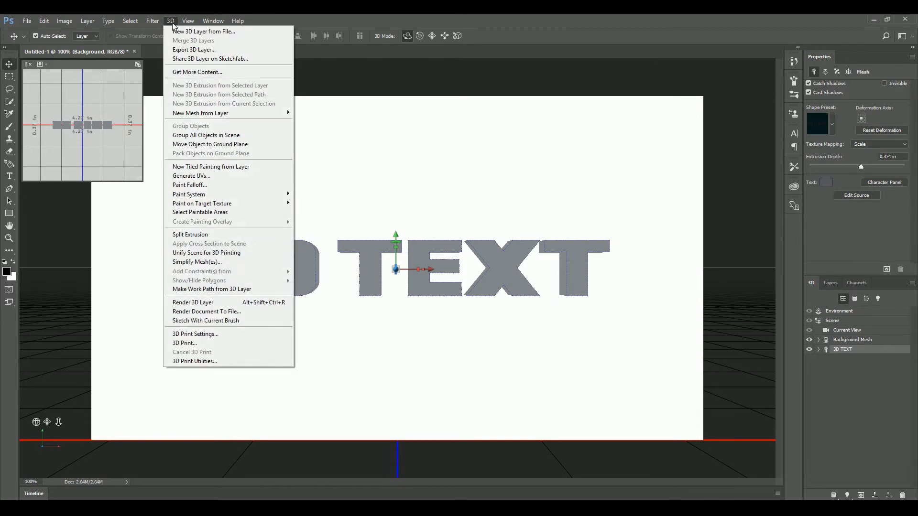
pyautogui.click(237, 303)
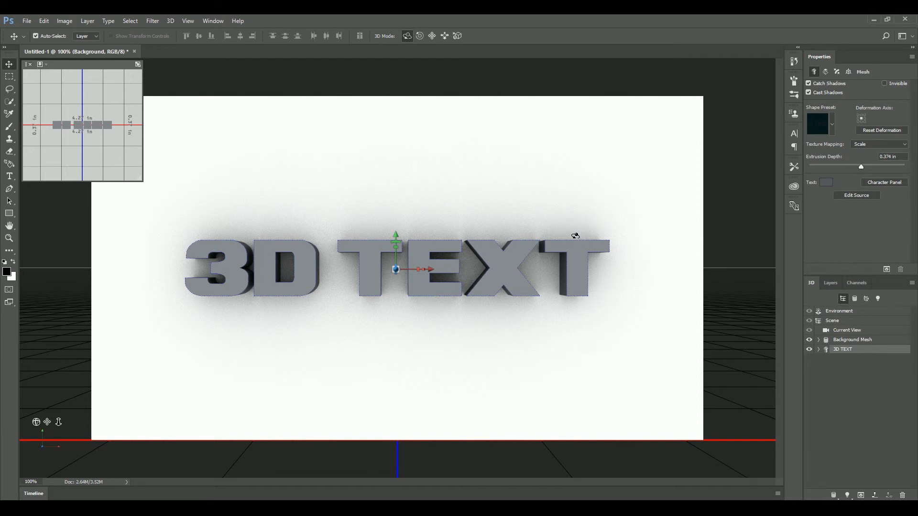
# - Rasterize the rendered Background 3D layer
pyautogui.click(831, 283)
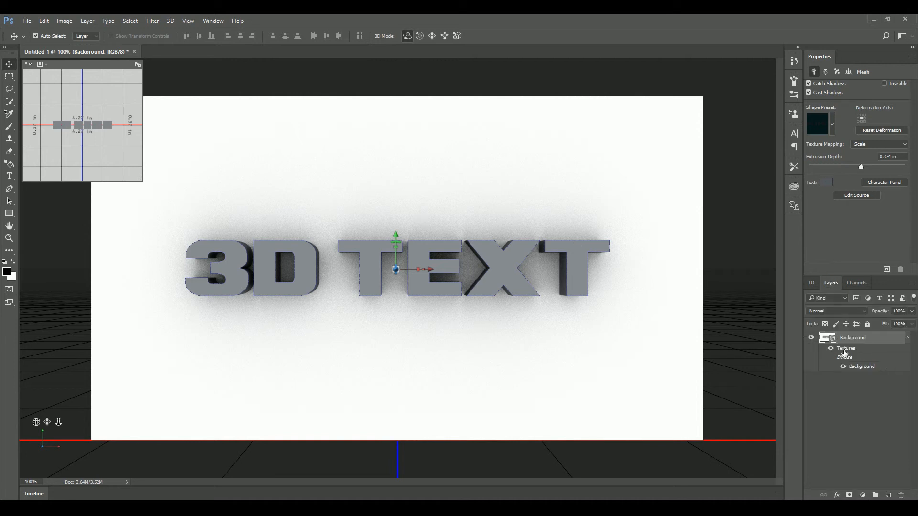
pyautogui.rightClick(875, 342)
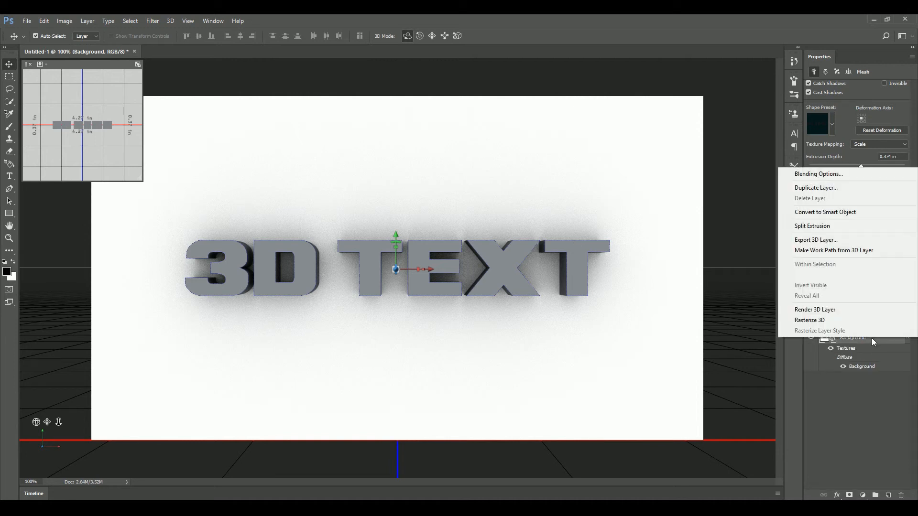
pyautogui.click(825, 320)
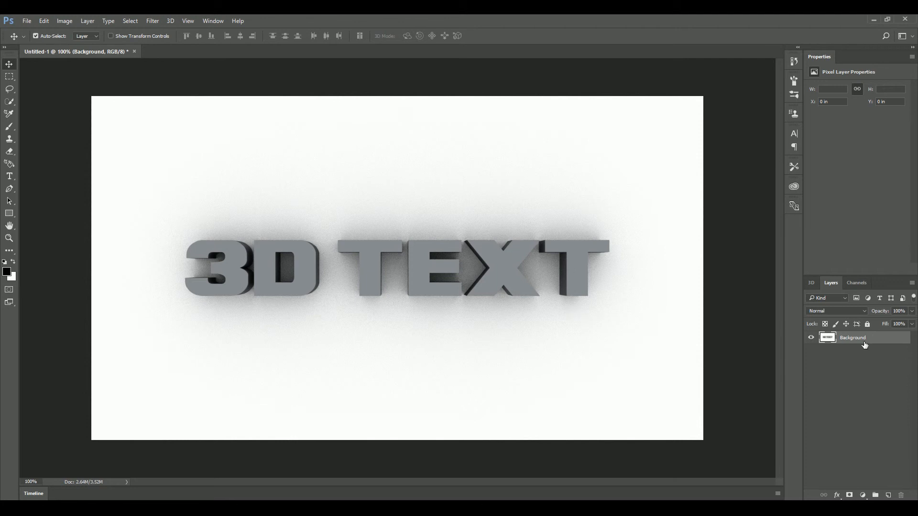
# - Add a Hue/Saturation adjustment layer with Hue +74, Saturation +55 and Lightness -9
pyautogui.click(867, 499)
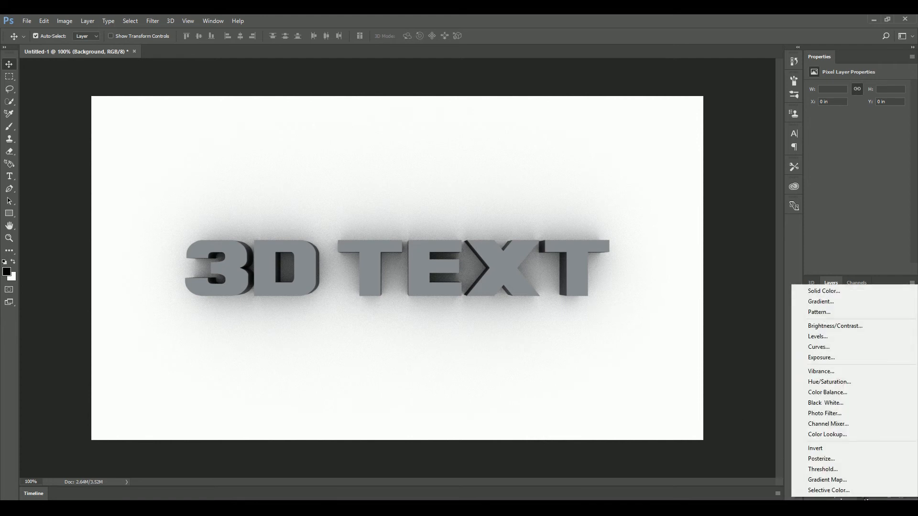
pyautogui.click(838, 383)
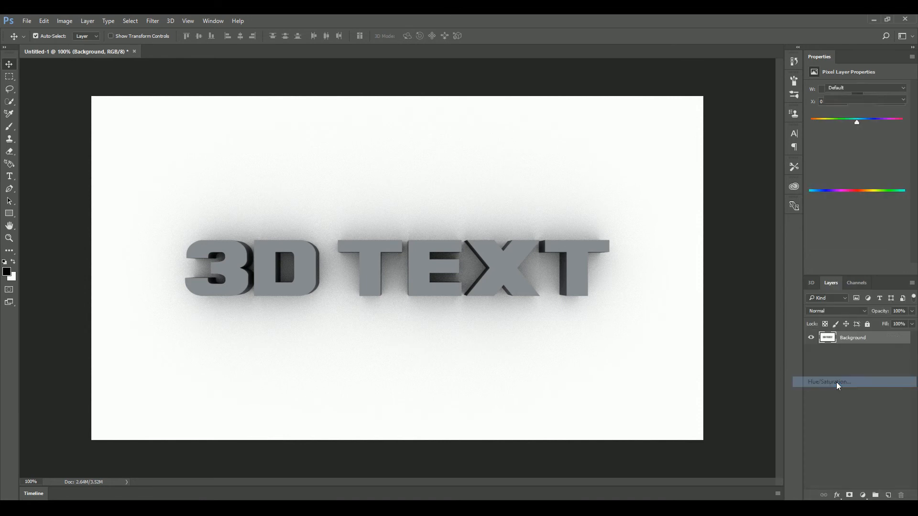
pyautogui.moveTo(856, 122); pyautogui.dragTo(853, 159)
pyautogui.moveTo(873, 125)
pyautogui.mouseDown()
pyautogui.moveTo(802, 126)
pyautogui.moveTo(908, 128)
pyautogui.moveTo(883, 125)
pyautogui.mouseUp()
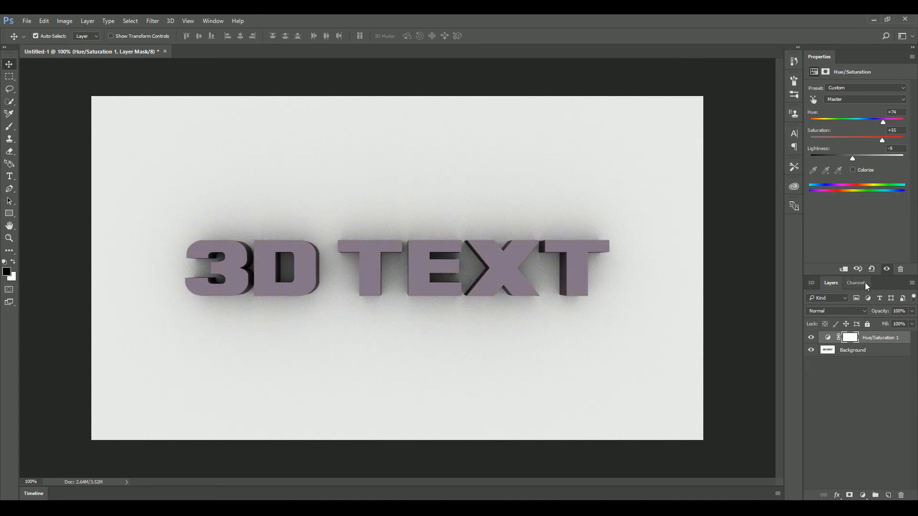
# - Add a Curves adjustment layer that darkens the image, with RGB points at input 188, output 178 and input 72, output 55
pyautogui.click(863, 496)
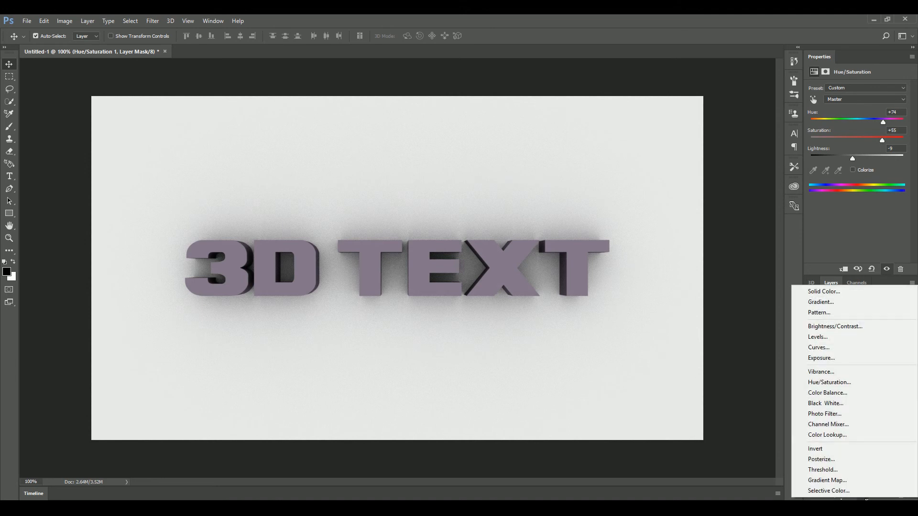
pyautogui.click(839, 349)
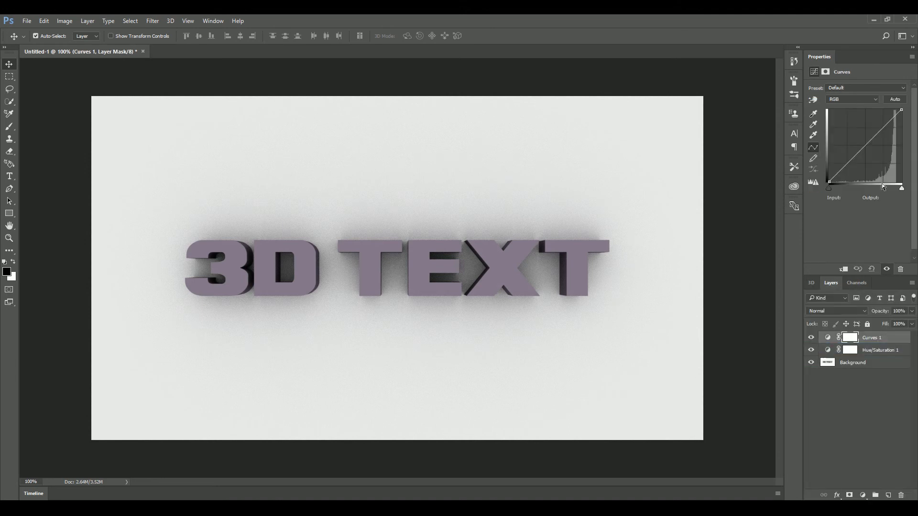
pyautogui.moveTo(877, 138); pyautogui.dragTo(885, 135)
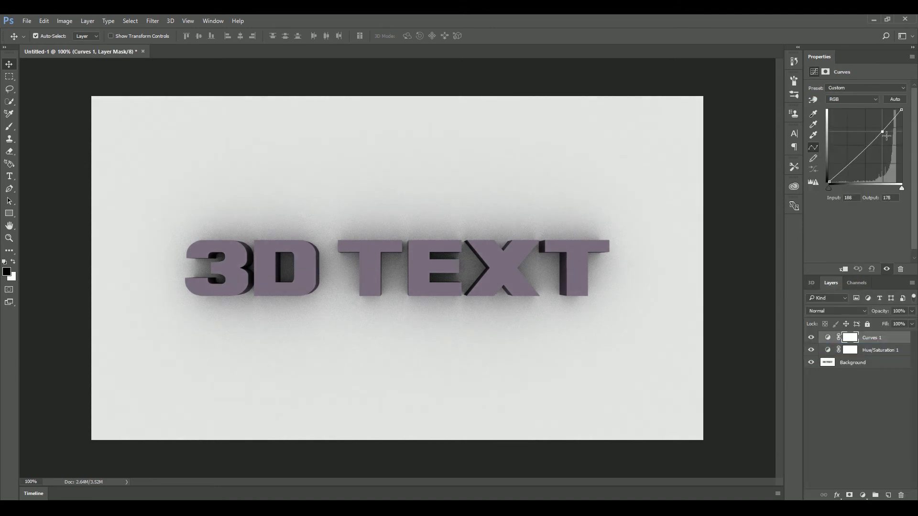
pyautogui.click(848, 170)
pyautogui.moveTo(848, 170); pyautogui.dragTo(853, 170)
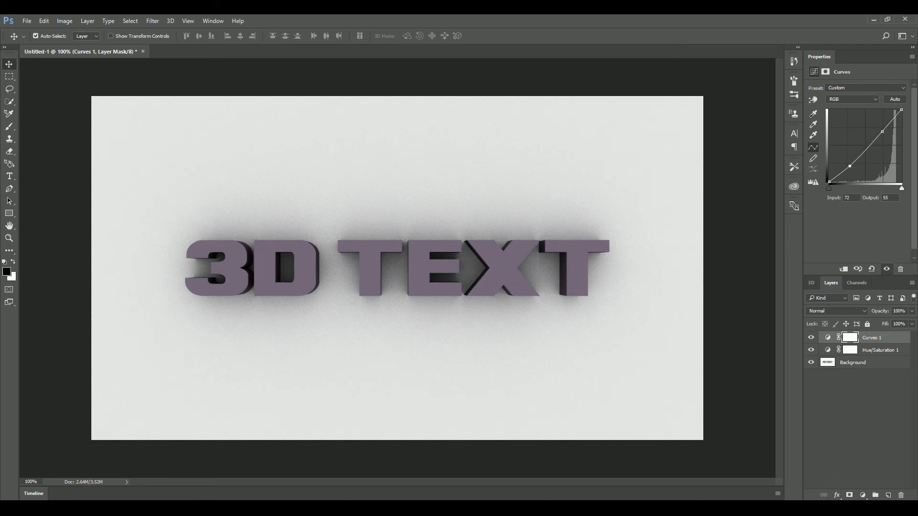